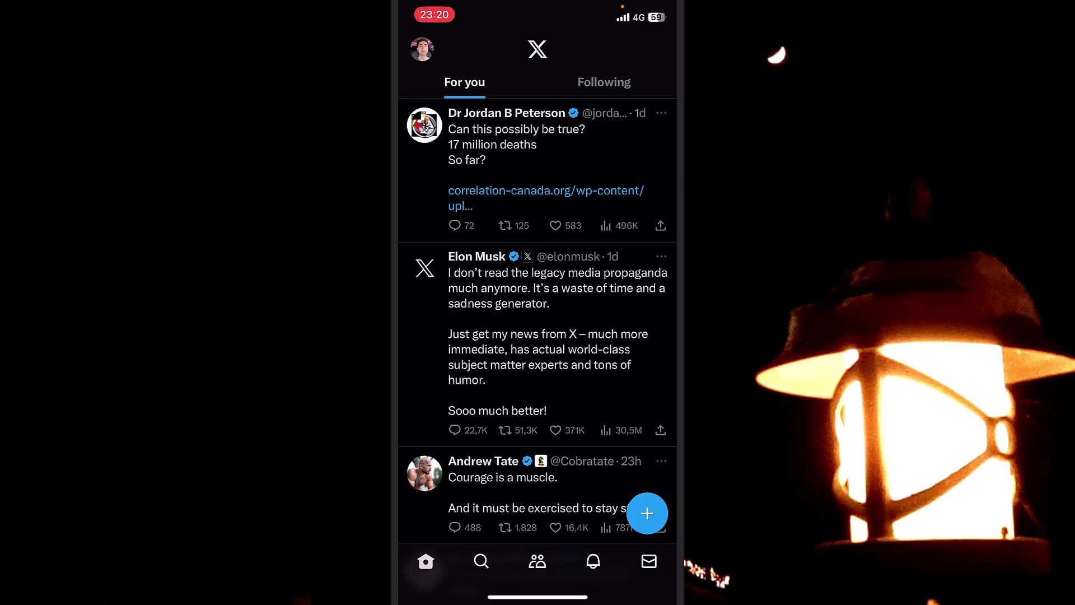
Reach Settings and privacy through the profile drawer's Settings and Support menu.
click(422, 49)
click(482, 446)
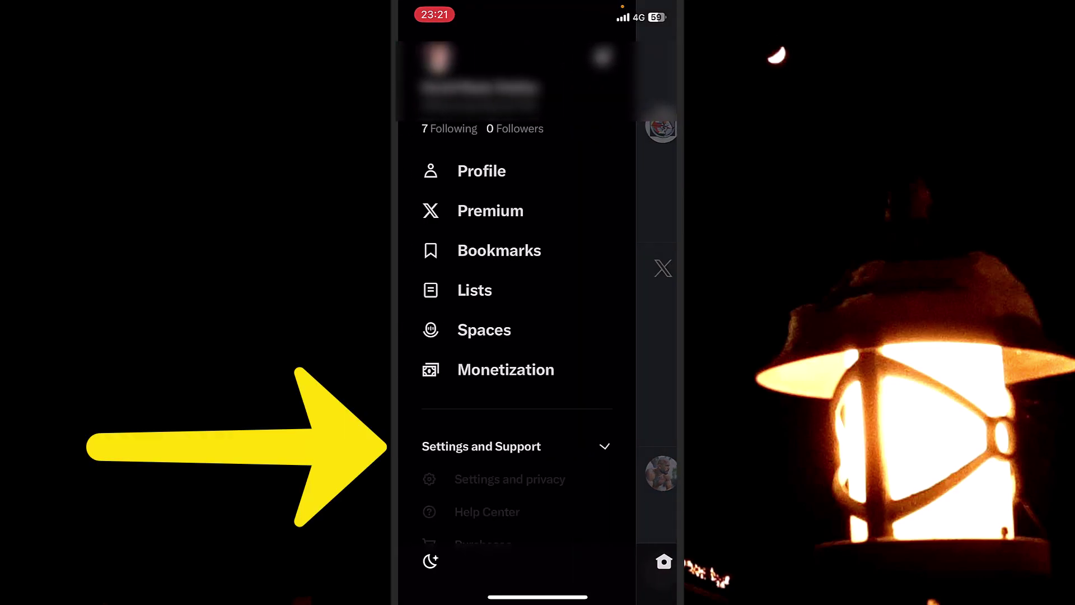
click(504, 478)
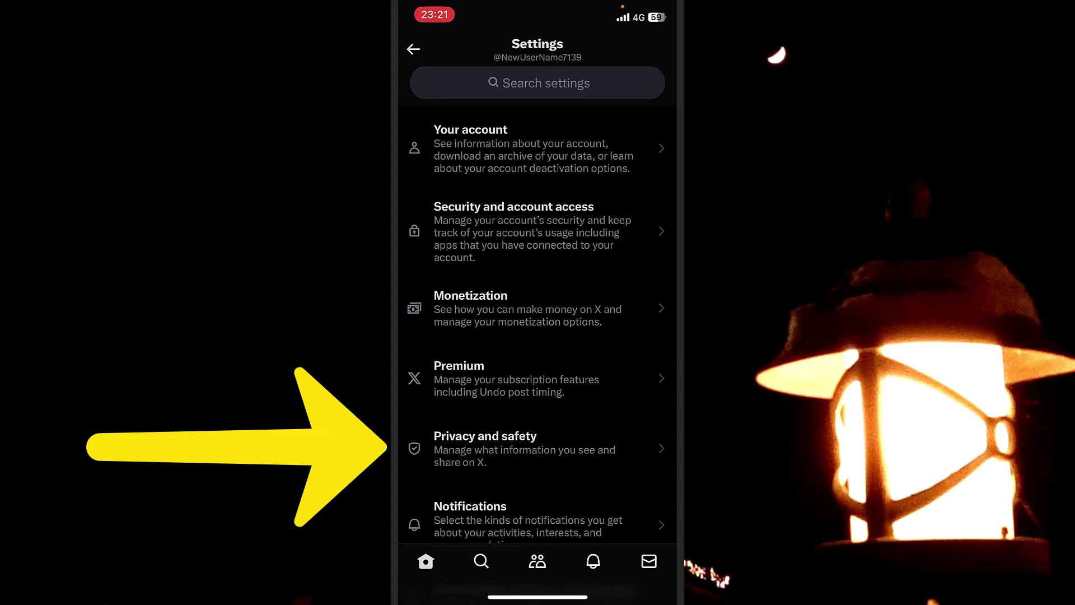
Go through Privacy and safety to Audience and tagging, where Photo tagging is set.
click(485, 443)
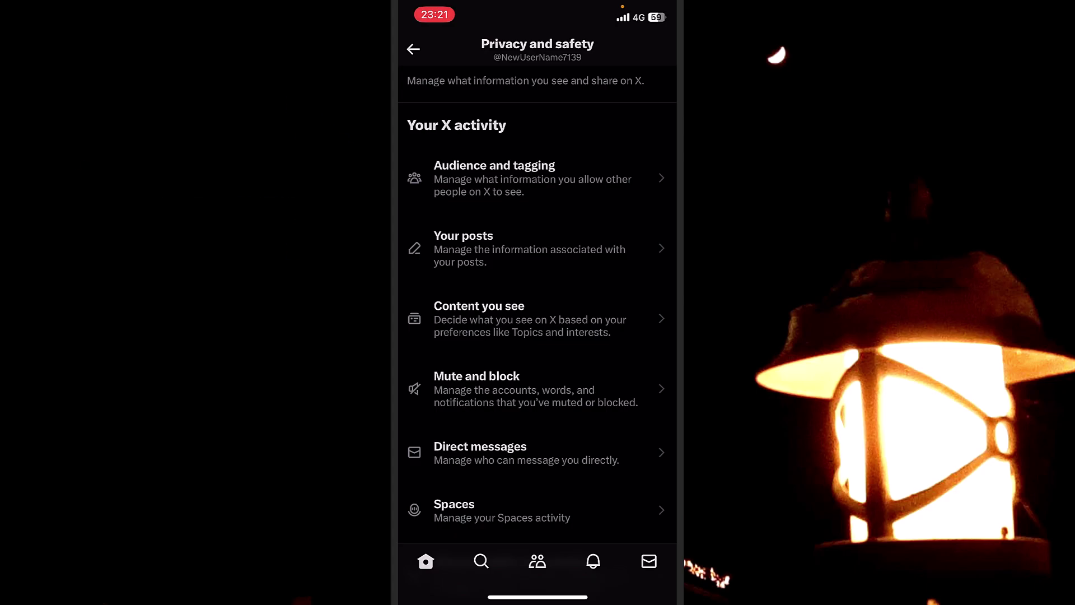
click(495, 177)
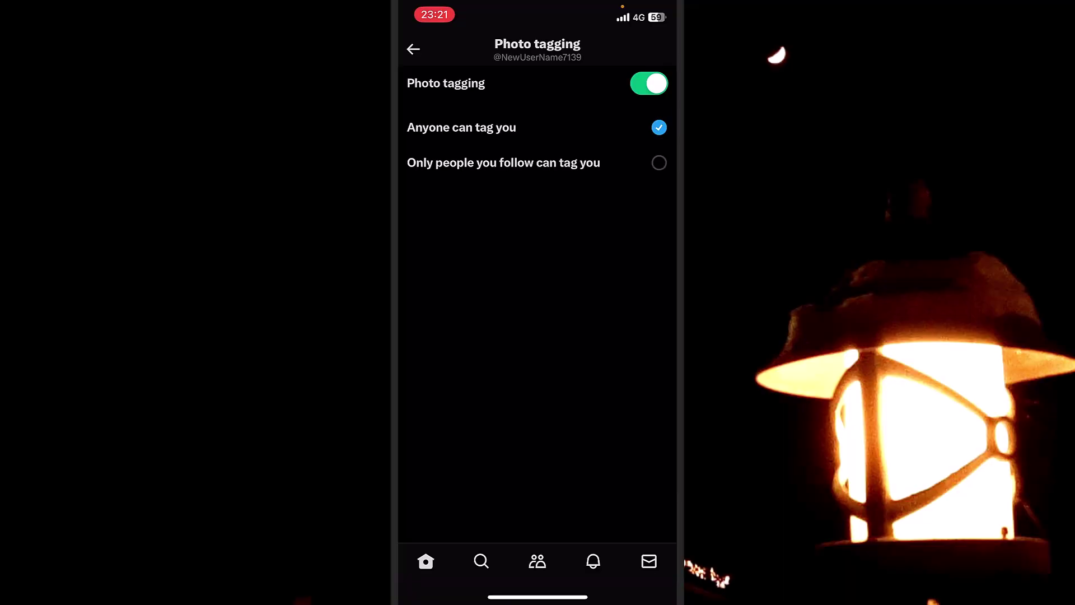
click(660, 162)
click(659, 162)
click(659, 127)
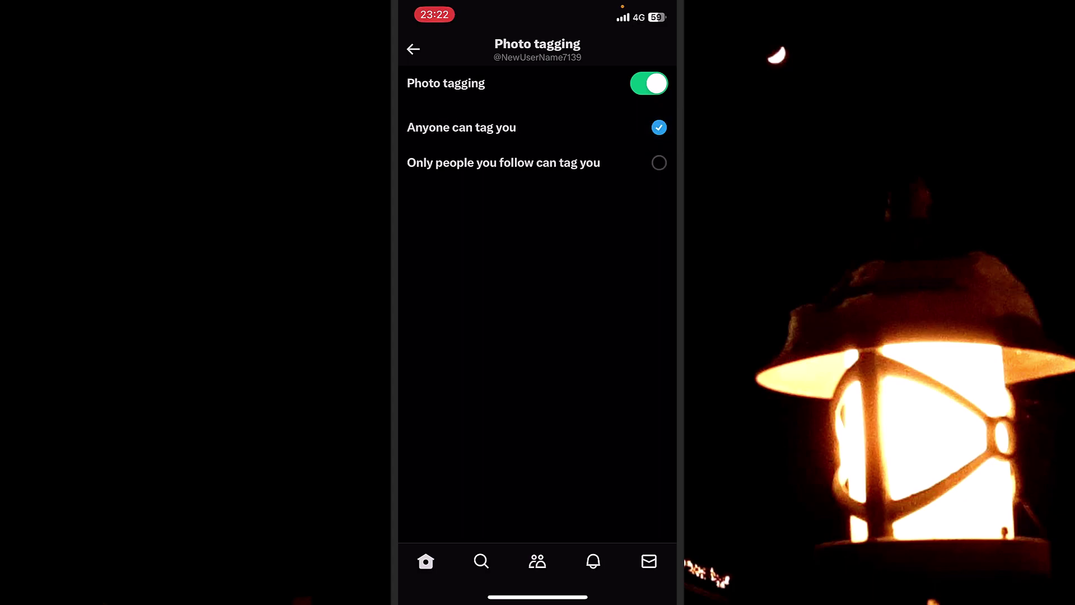